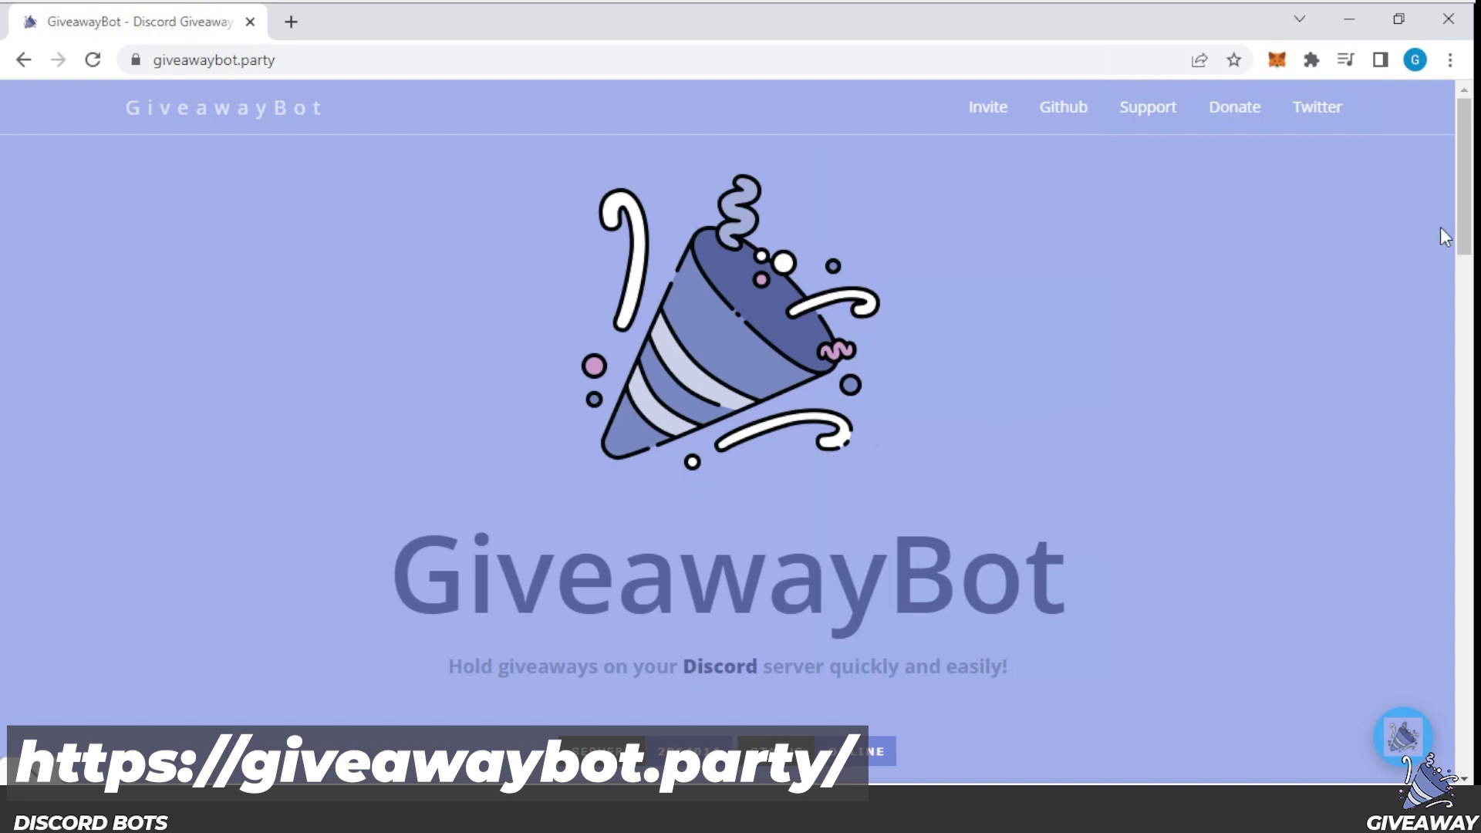
Scroll the giveawaybot.party homepage to the SERVERS/STATUS badges and start adding GiveawayBot via ADD TO DISCORD.
{"action": "left_click_drag", "start_coordinate": [1469, 202], "coordinate": [1469, 301]}
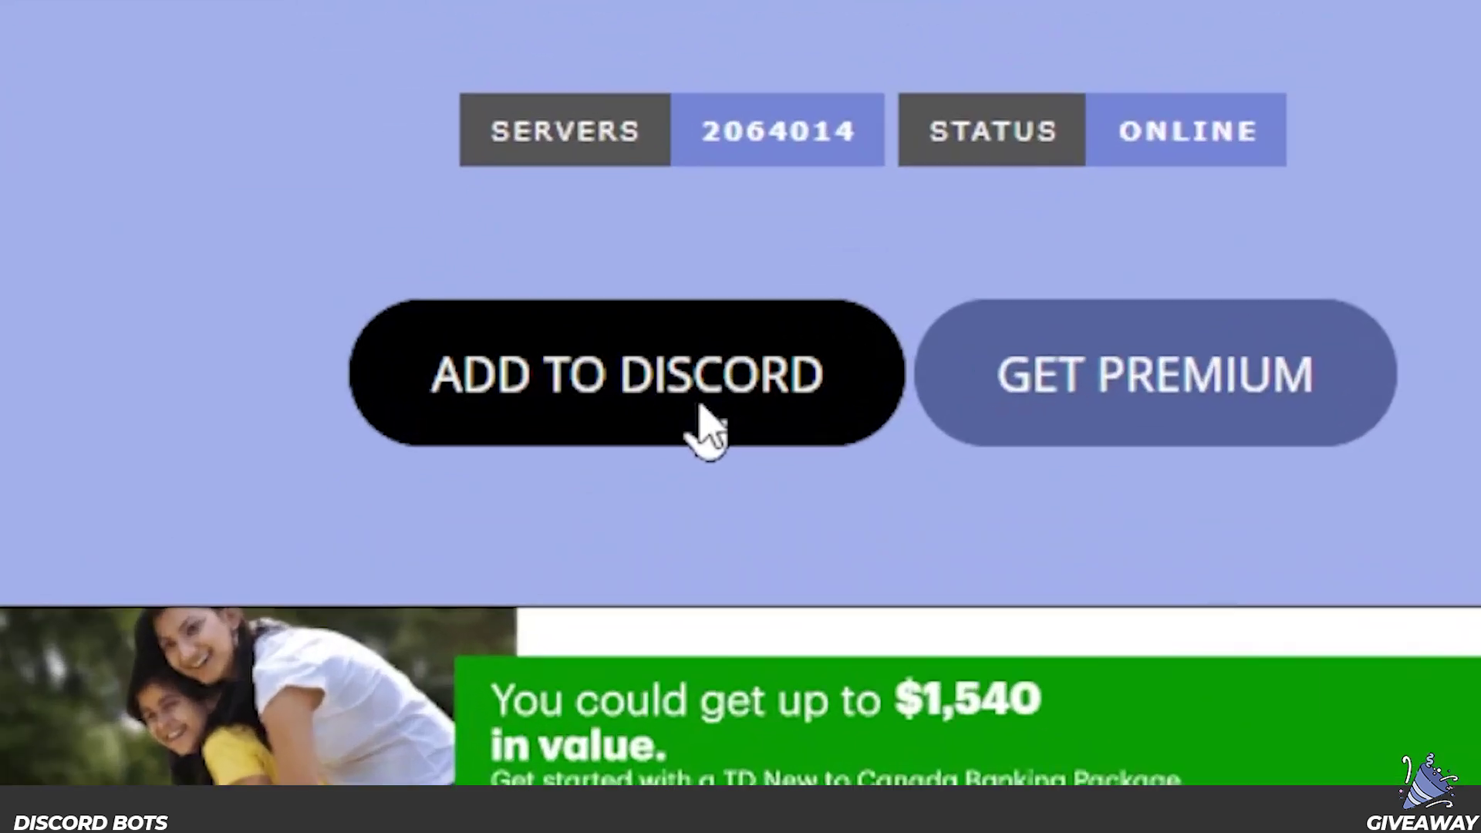
{"action": "left_click", "coordinate": [702, 409]}
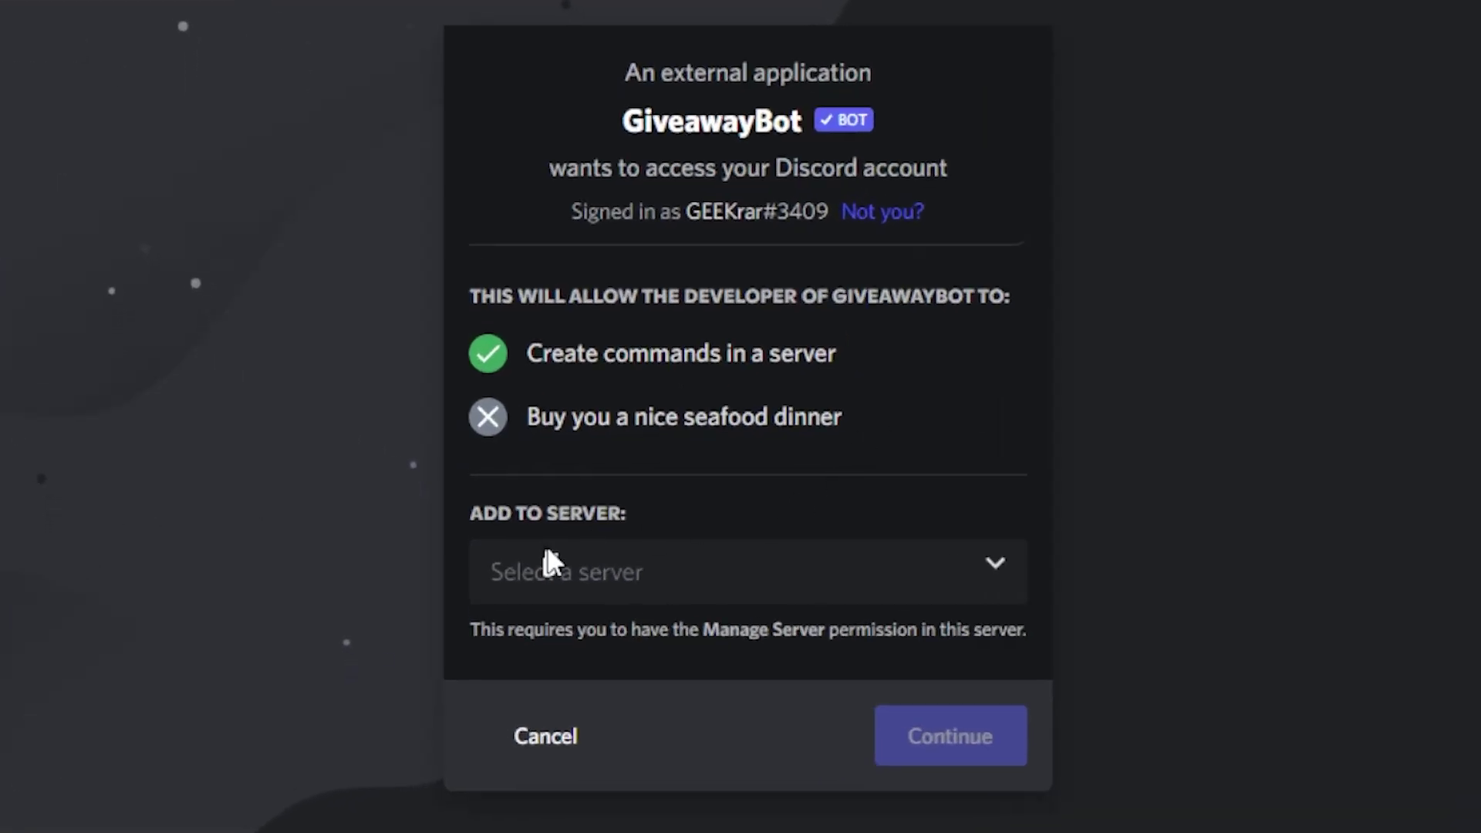
Select the server for GiveawayBot and authorise it with all six requested permissions.
{"action": "left_click", "coordinate": [568, 584]}
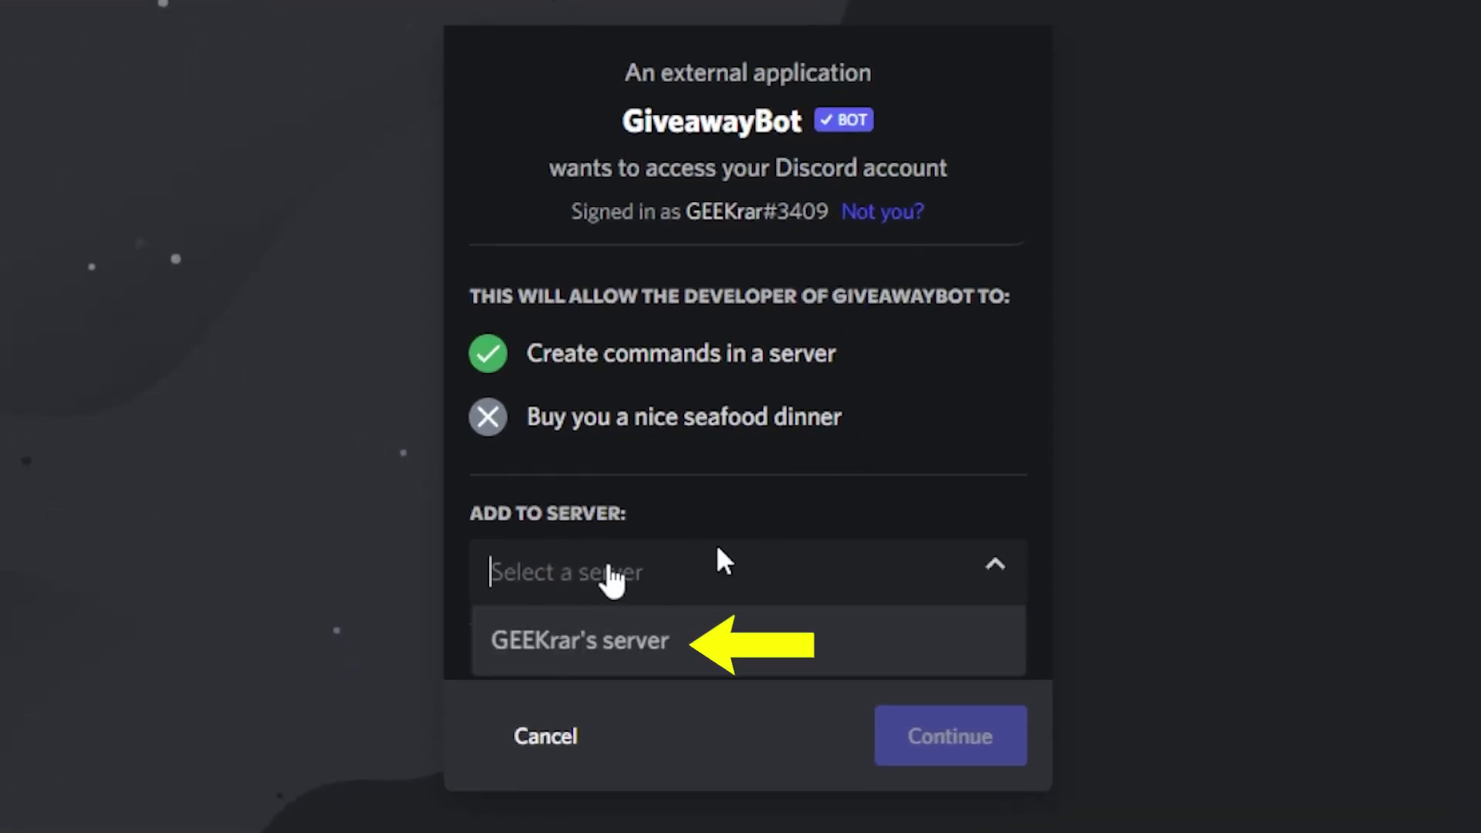
{"action": "left_click", "coordinate": [673, 645]}
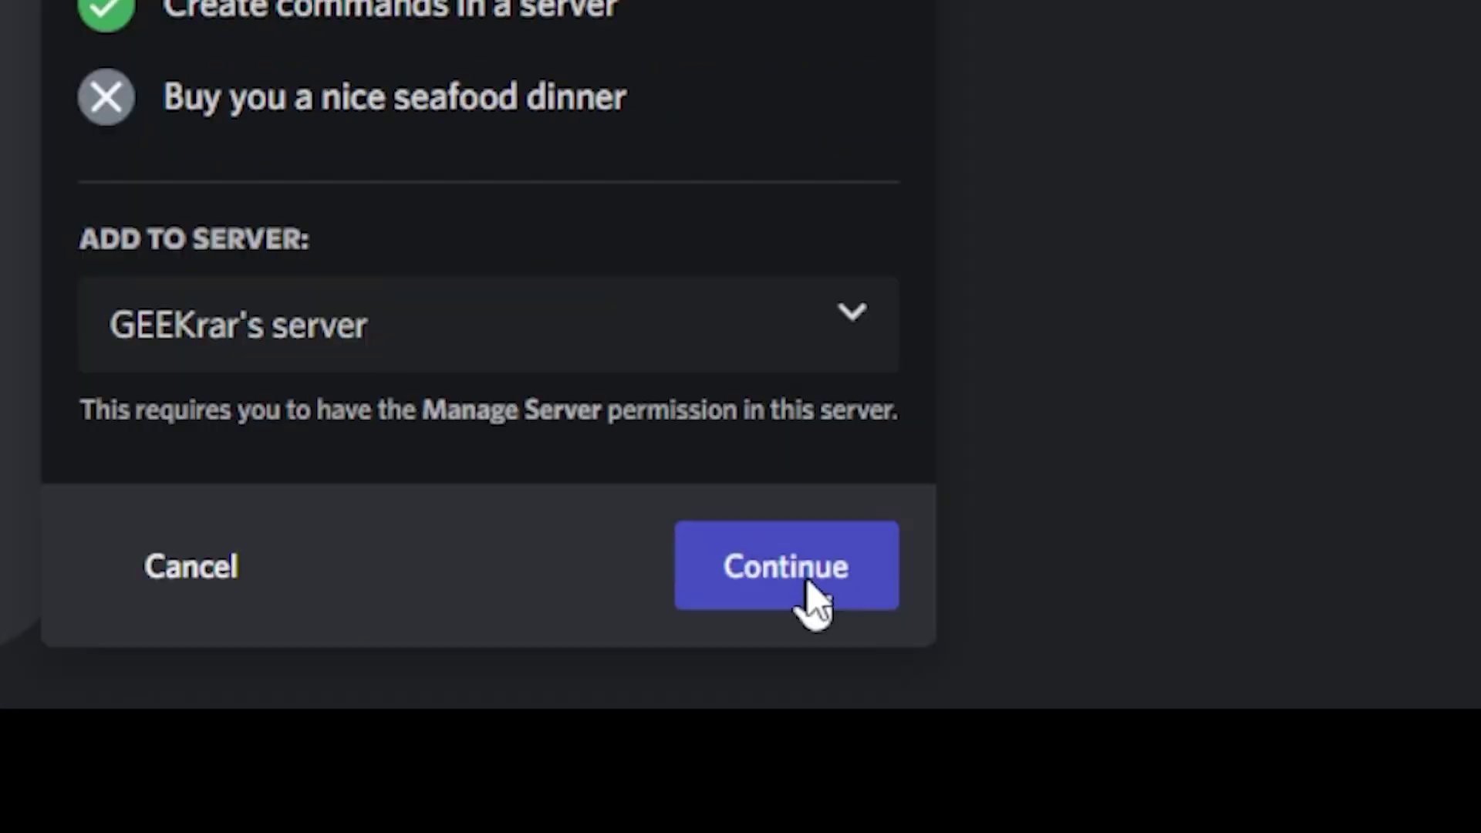
{"action": "left_click", "coordinate": [964, 744]}
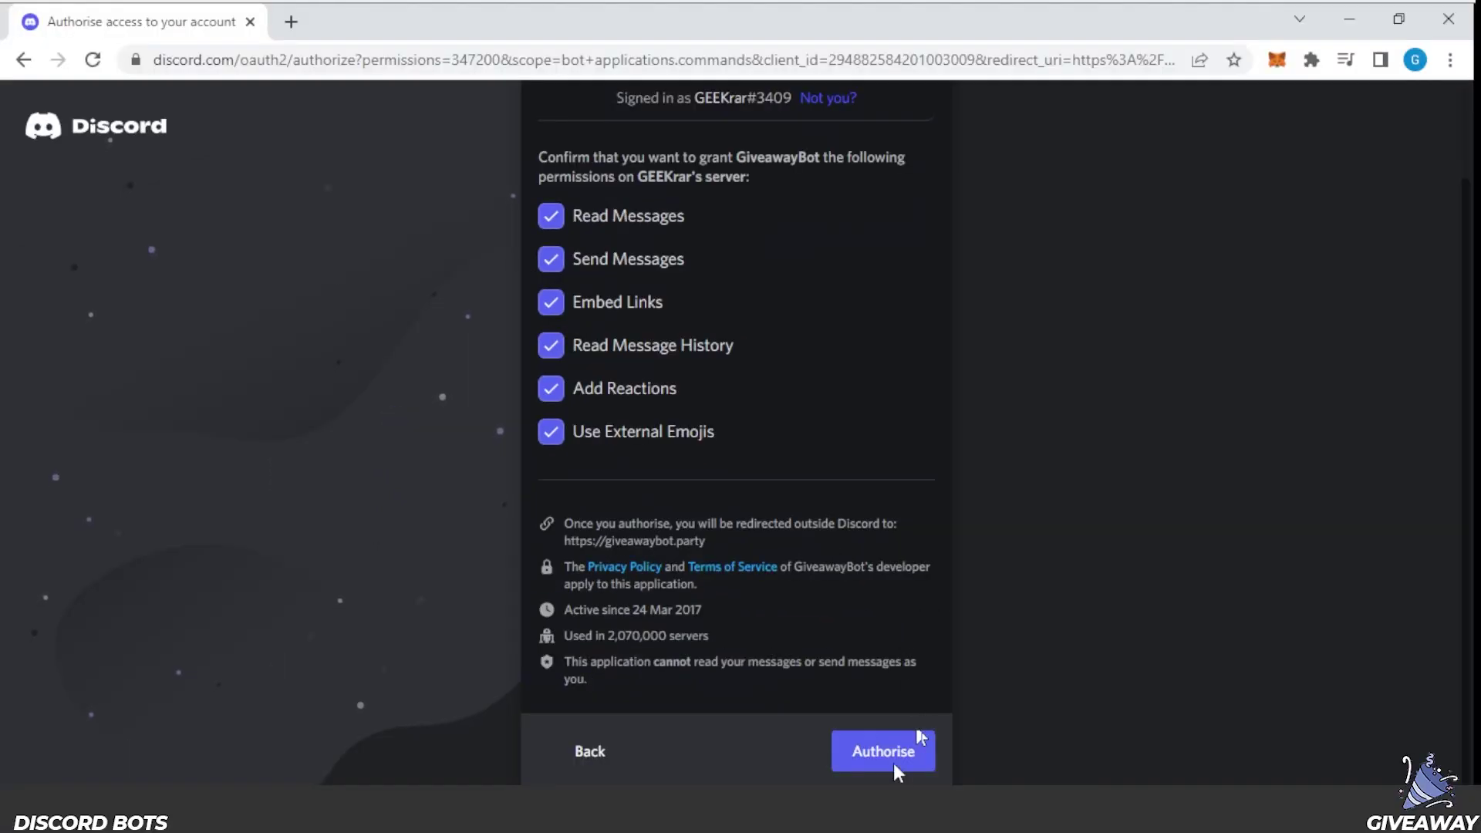
{"action": "left_click", "coordinate": [893, 759]}
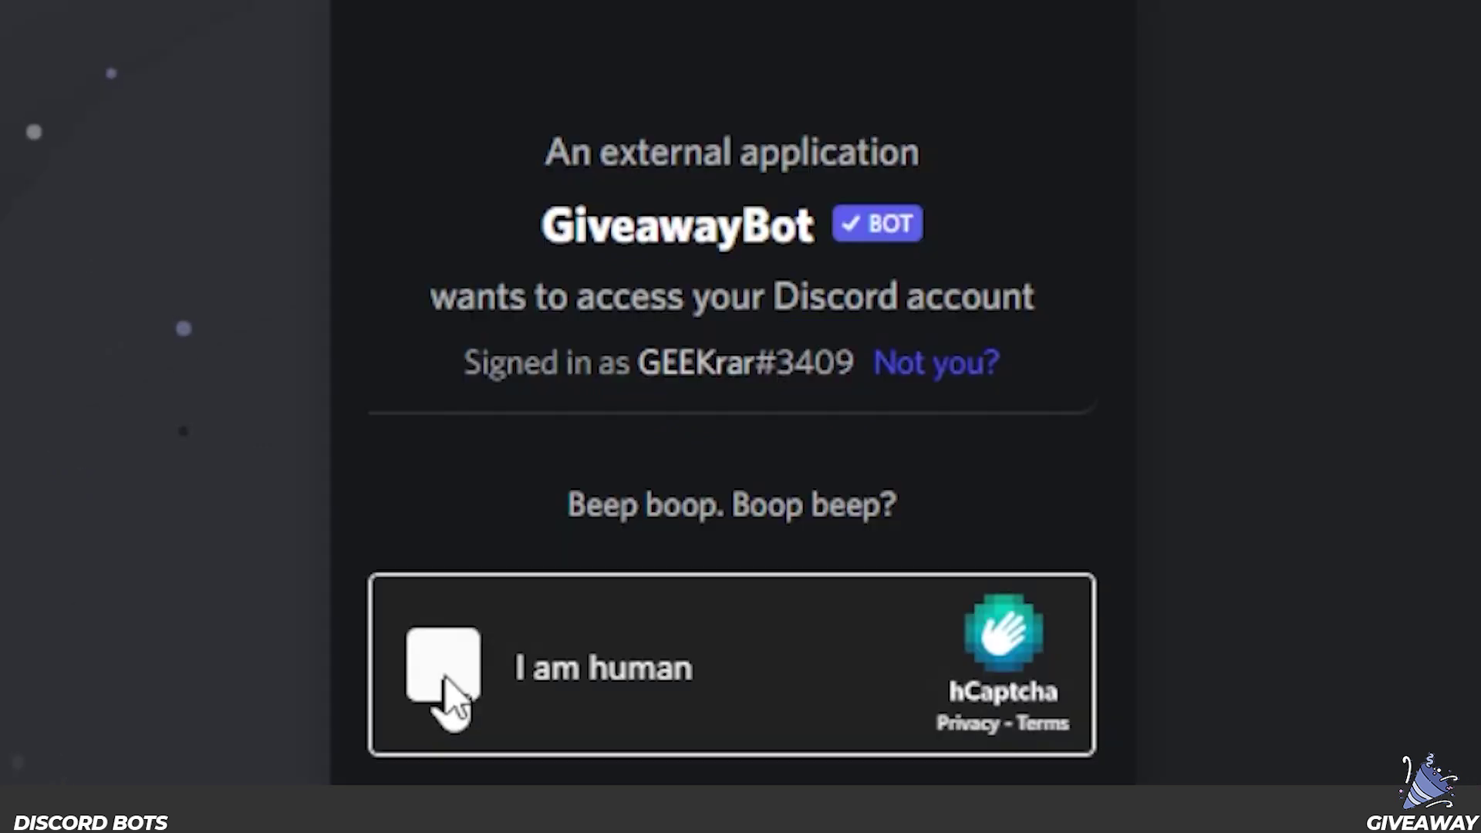
Tick the hCaptcha 'I am human' box, then switch back to the Discord desktop app.
{"action": "left_click", "coordinate": [607, 528]}
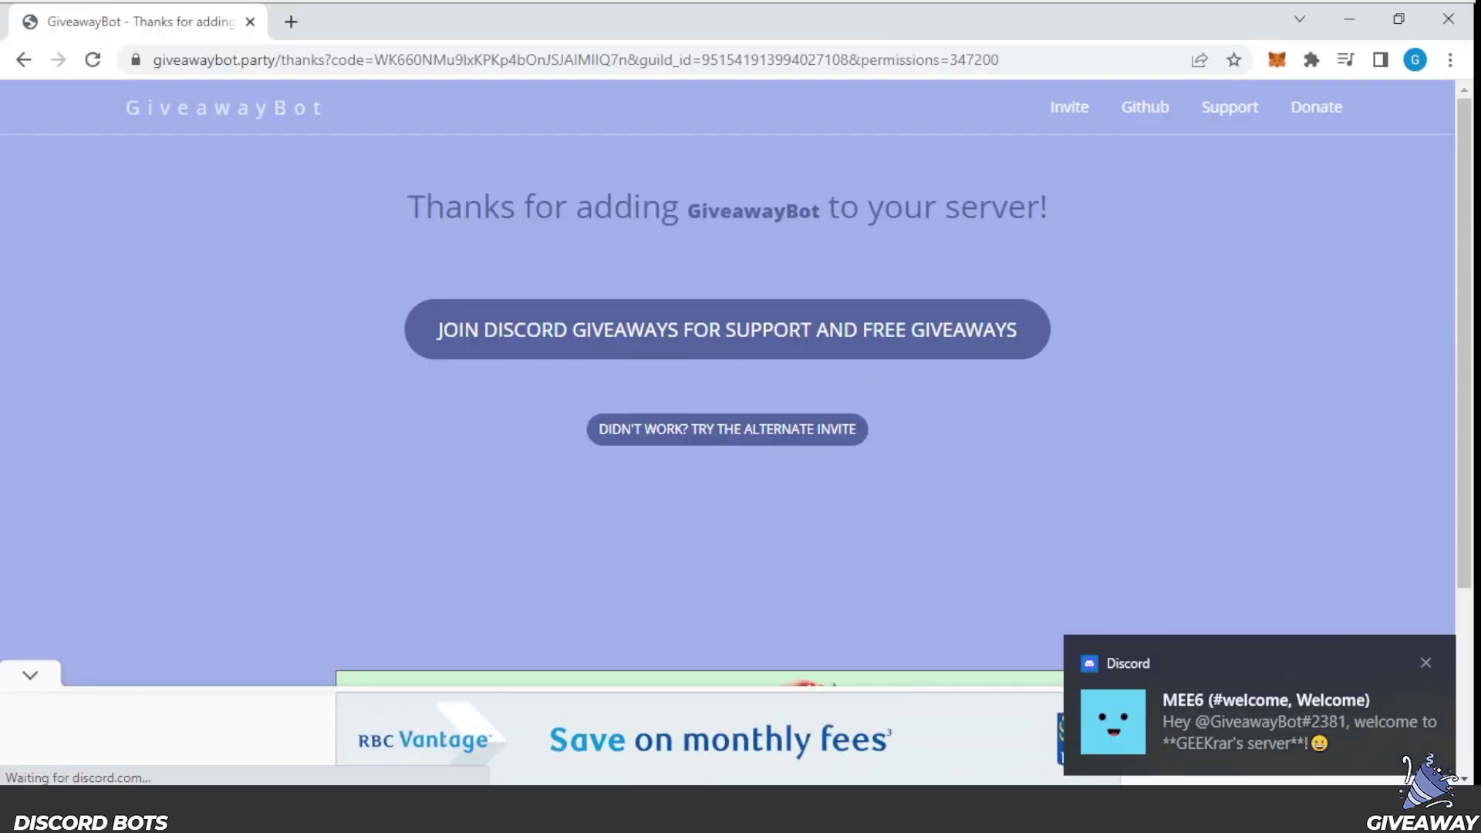
{"action": "left_click", "coordinate": [608, 714]}
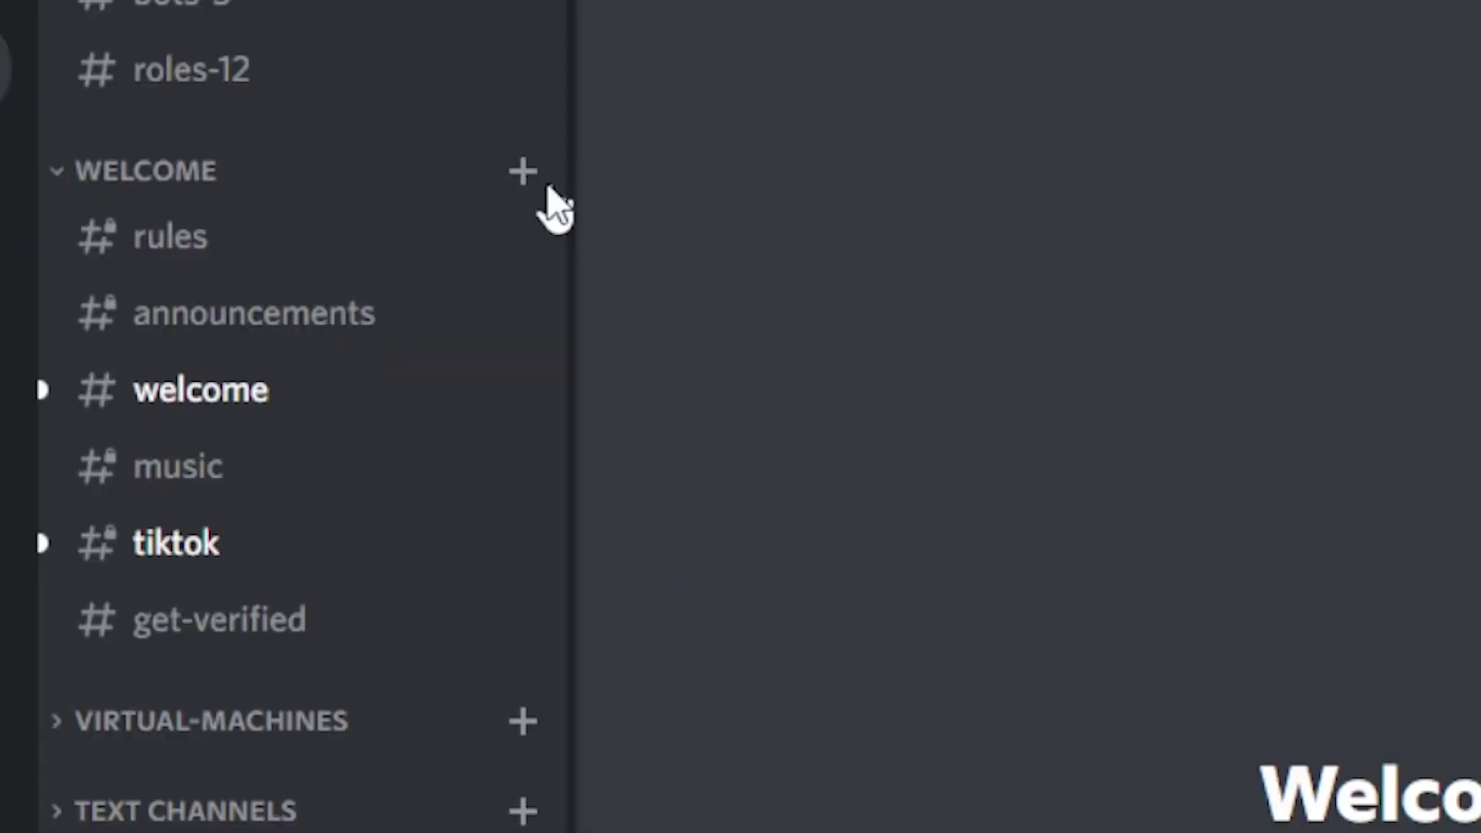
Create a 'giveaway' text channel under Welcome and enter /gcreate in its message box.
{"action": "left_click", "coordinate": [309, 300]}
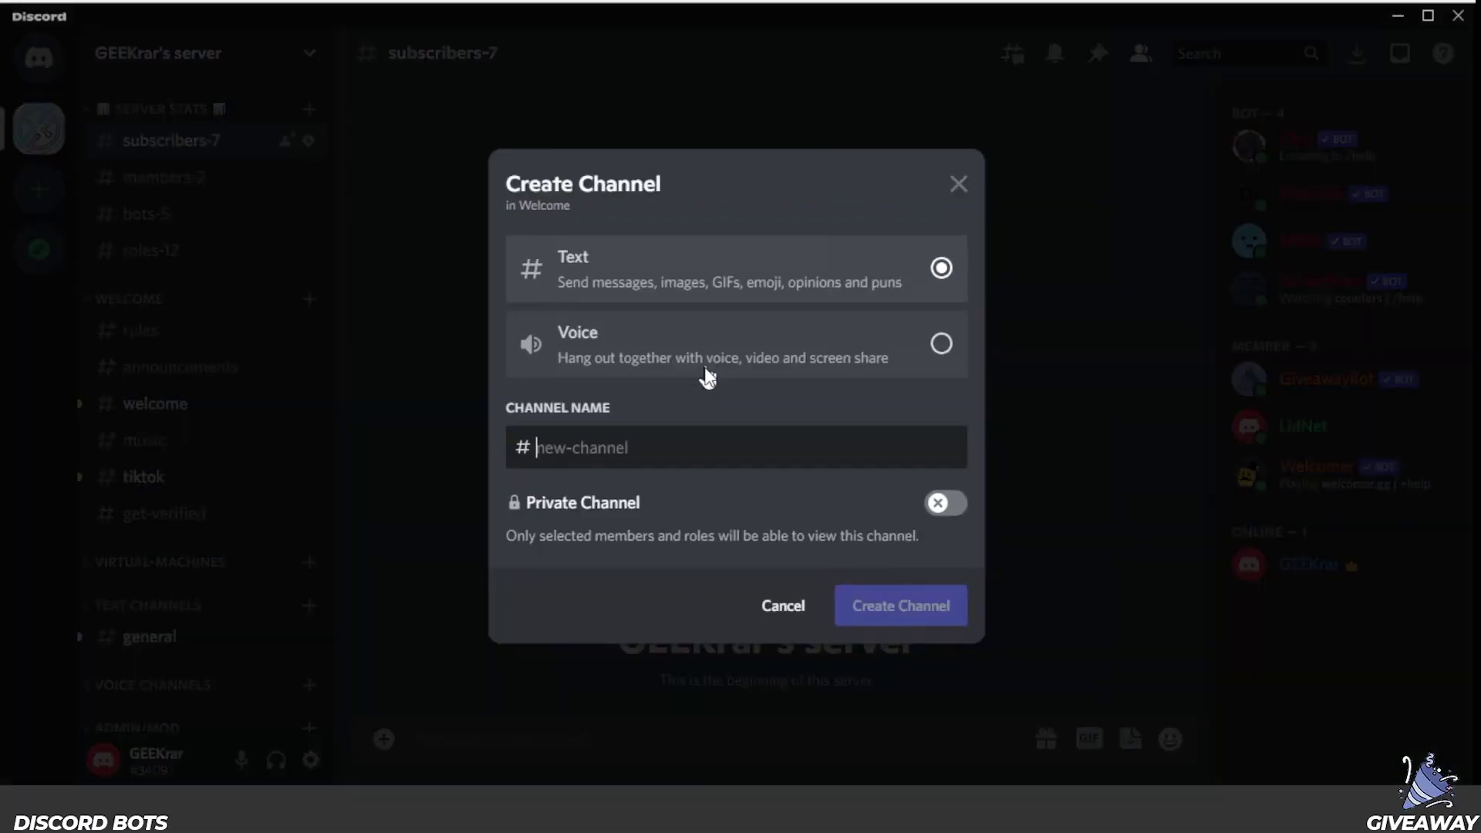
{"action": "type", "text": "giveaway"}
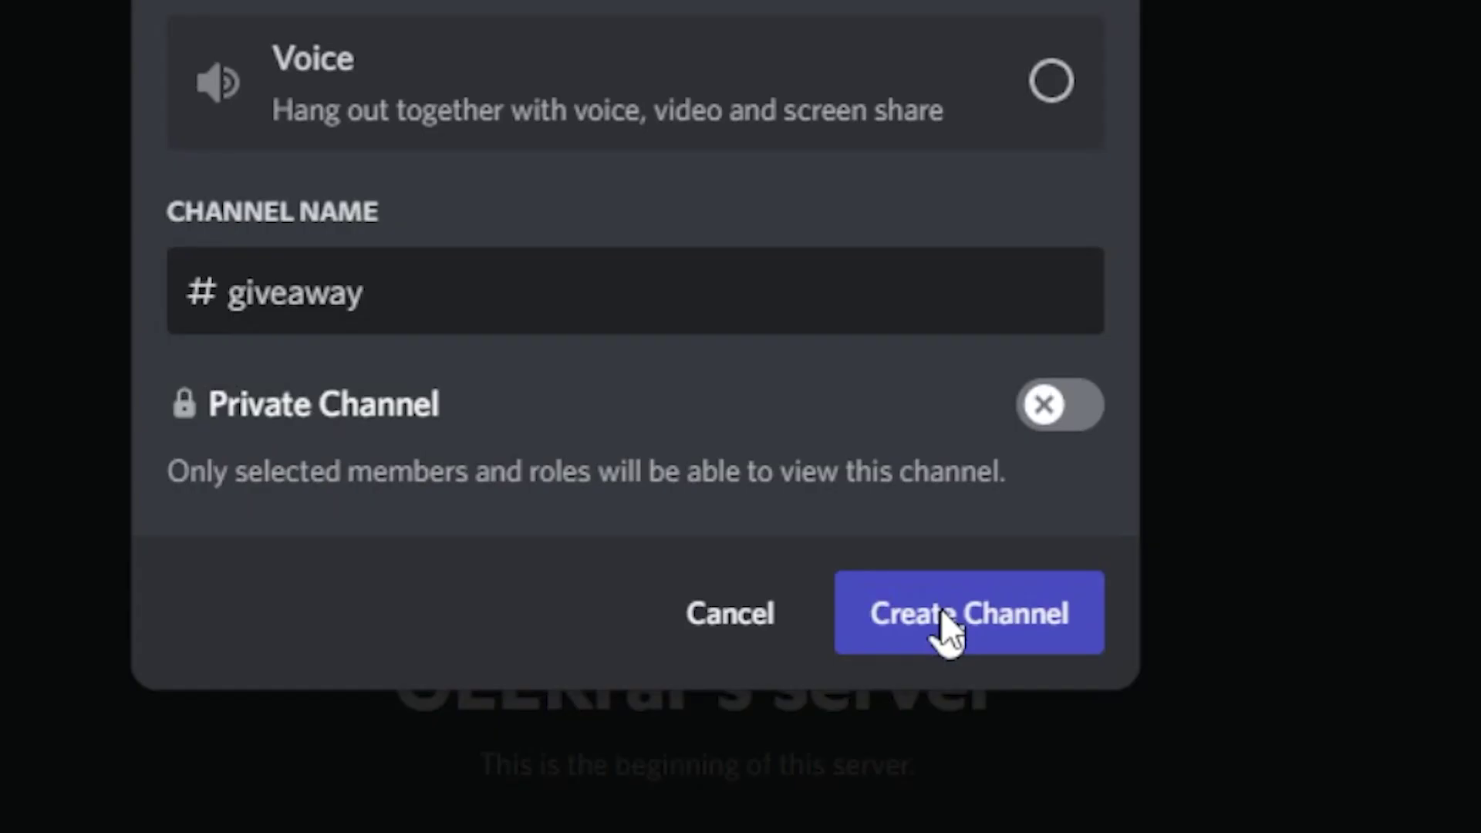
{"action": "left_click", "coordinate": [943, 615]}
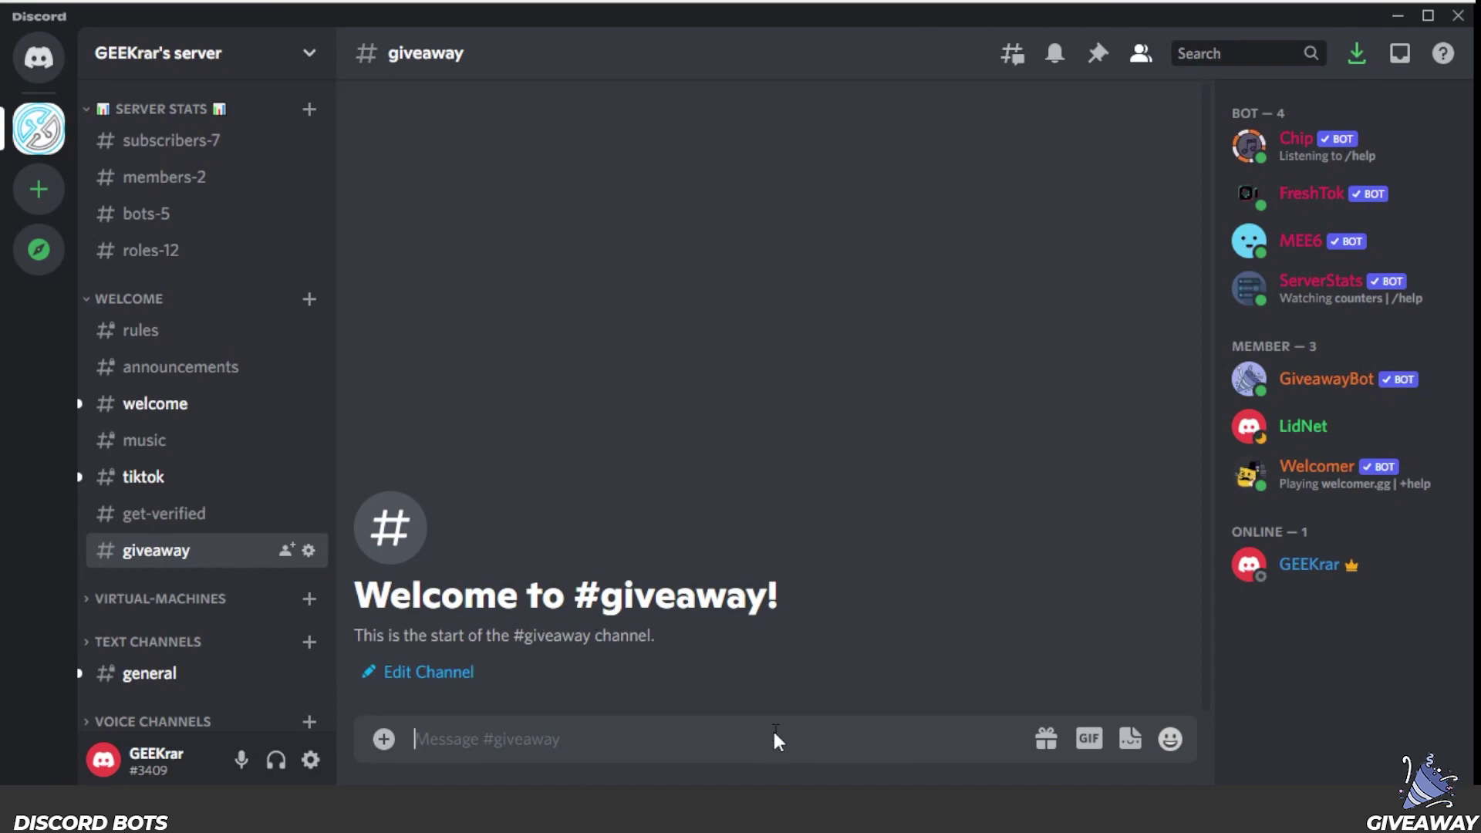
{"action": "type", "text": "/gcreate"}
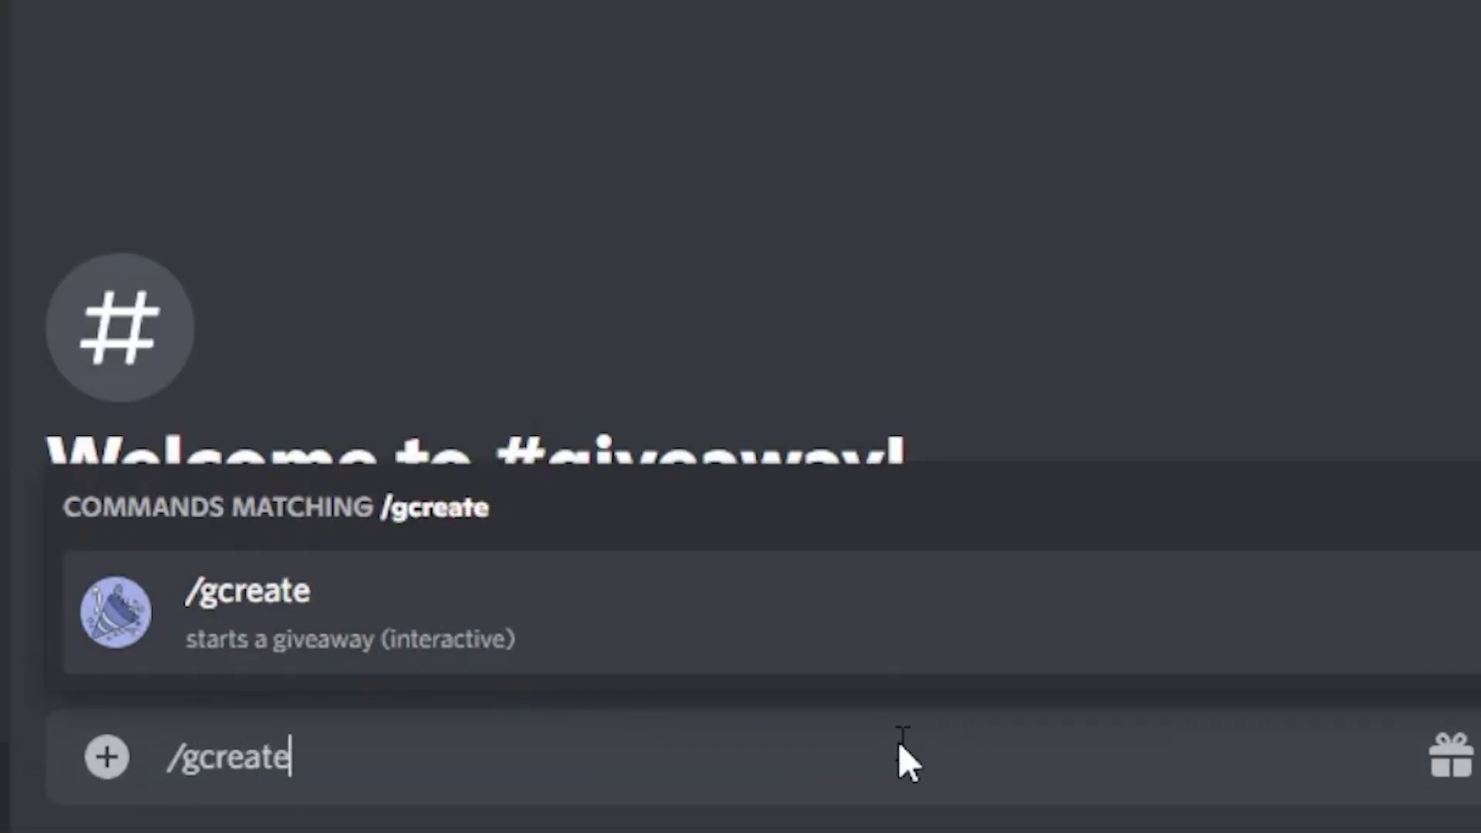
Run the /gcreate suggestion to bring up GiveawayBot's Create a Giveaway form.
{"action": "left_click", "coordinate": [321, 614]}
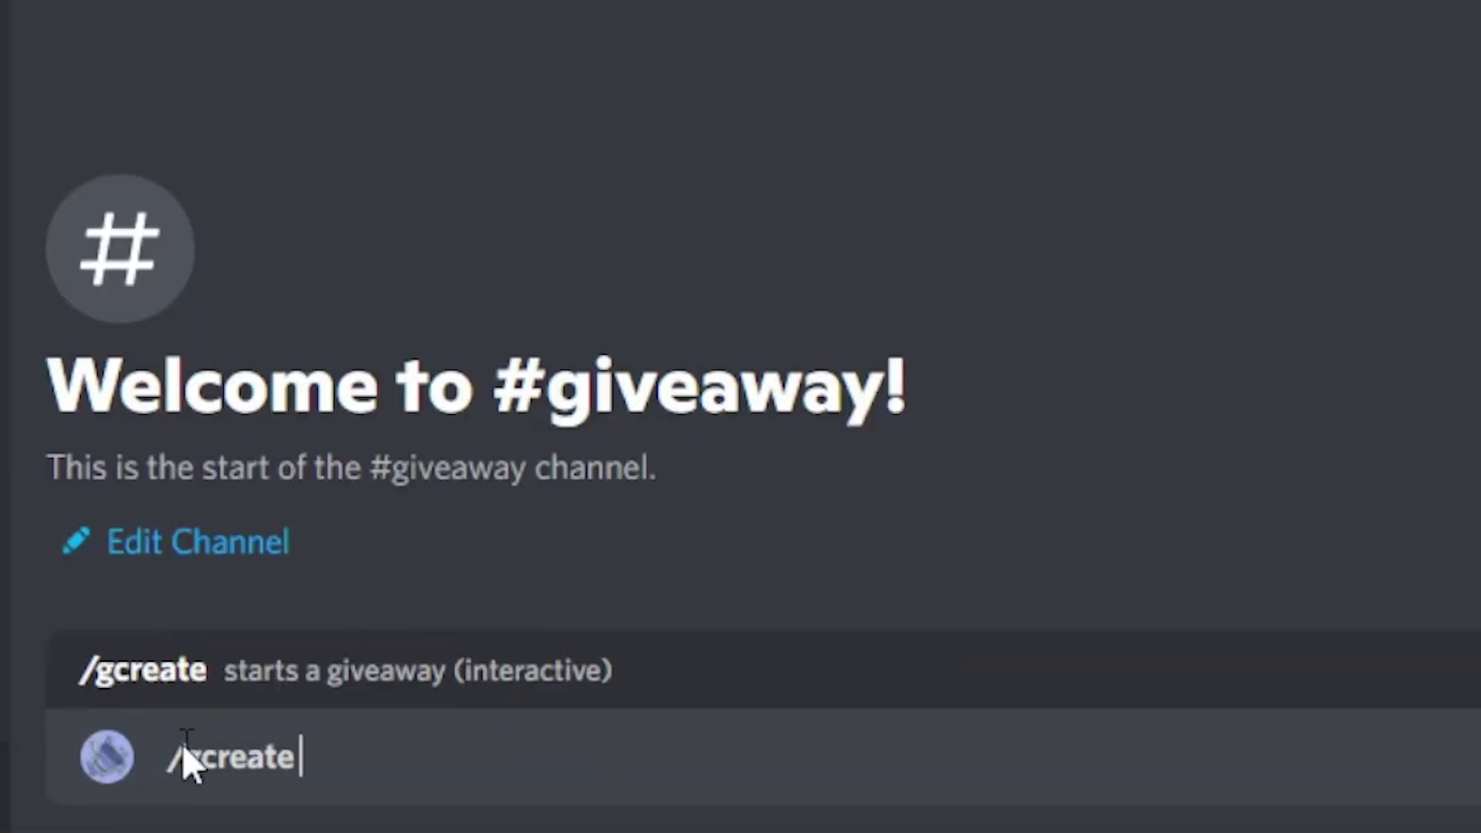
{"action": "key", "text": "Return"}
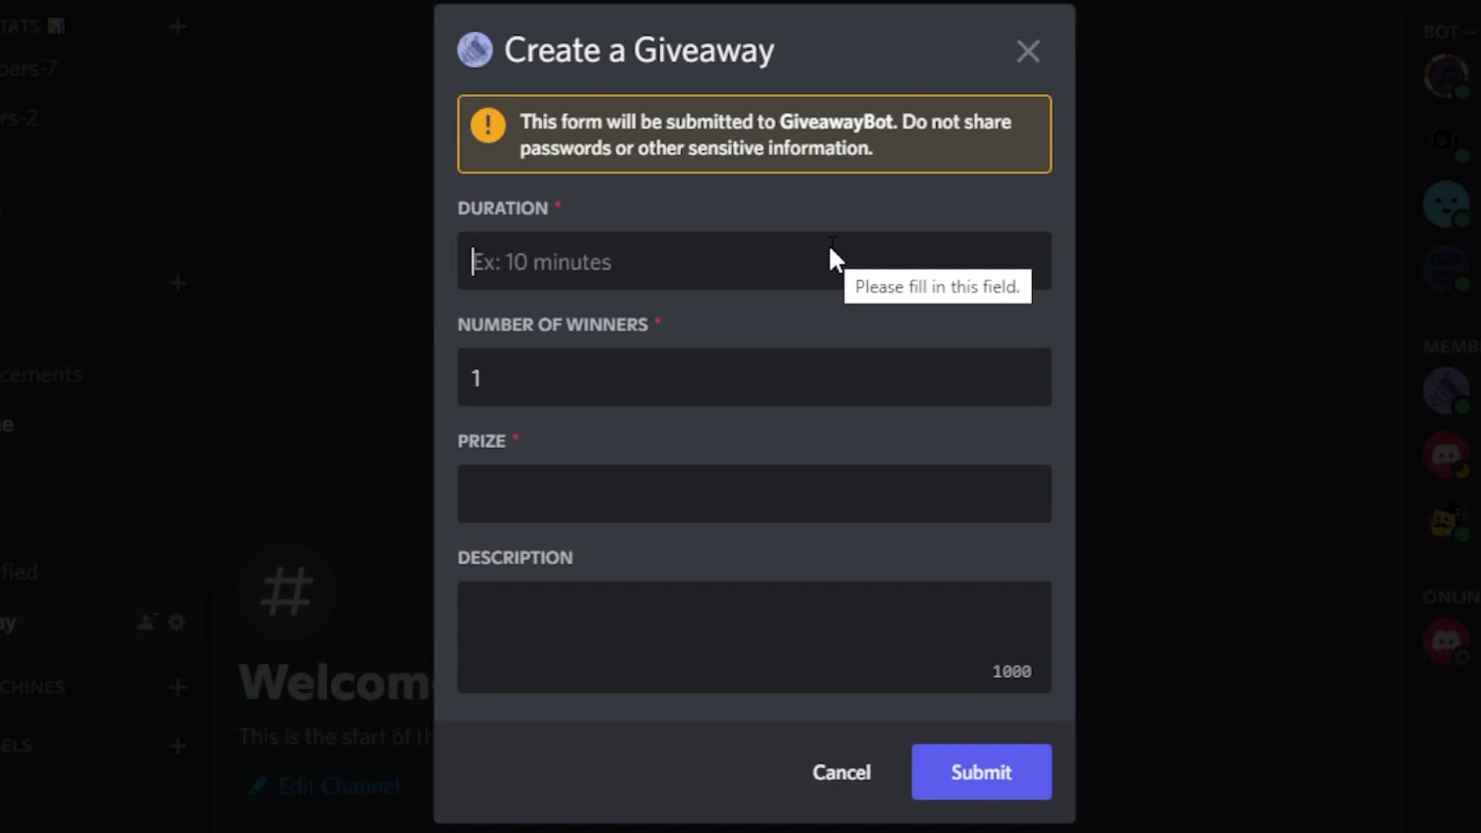
Set the giveaway duration to 45s.
{"action": "type", "text": "45s"}
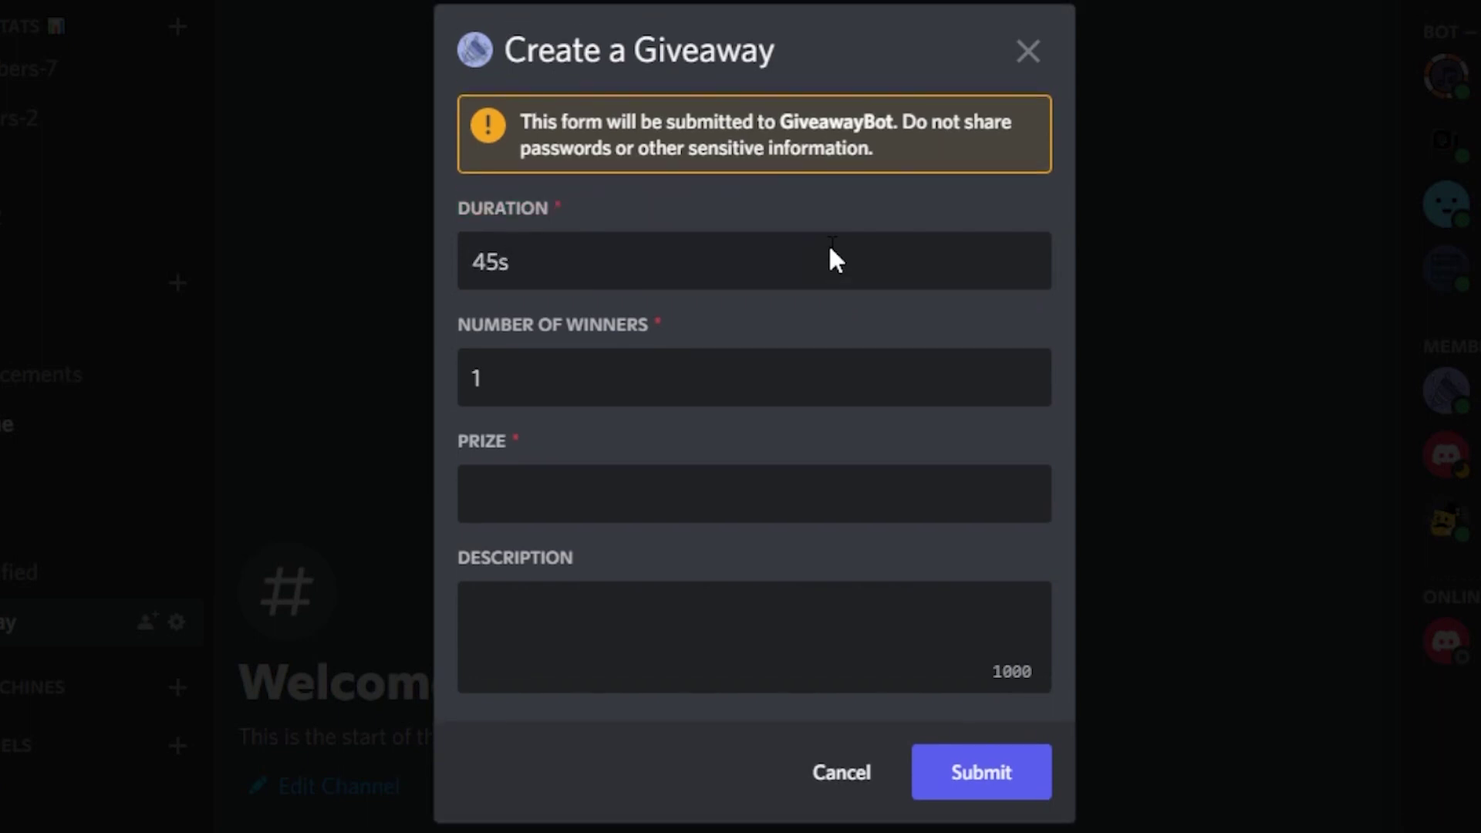
{"action": "key", "text": "BackSpace"}
{"action": "type", "text": "m"}
{"action": "key", "text": "BackSpace"}
{"action": "type", "text": "h"}
{"action": "key", "text": "BackSpace"}
{"action": "type", "text": "d"}
{"action": "key", "text": "BackSpace"}
{"action": "type", "text": "s"}
Enter prize $1 and description 'This is a description', then submit the giveaway.
{"action": "left_click", "coordinate": [577, 505]}
{"action": "type", "text": "Free playstation"}
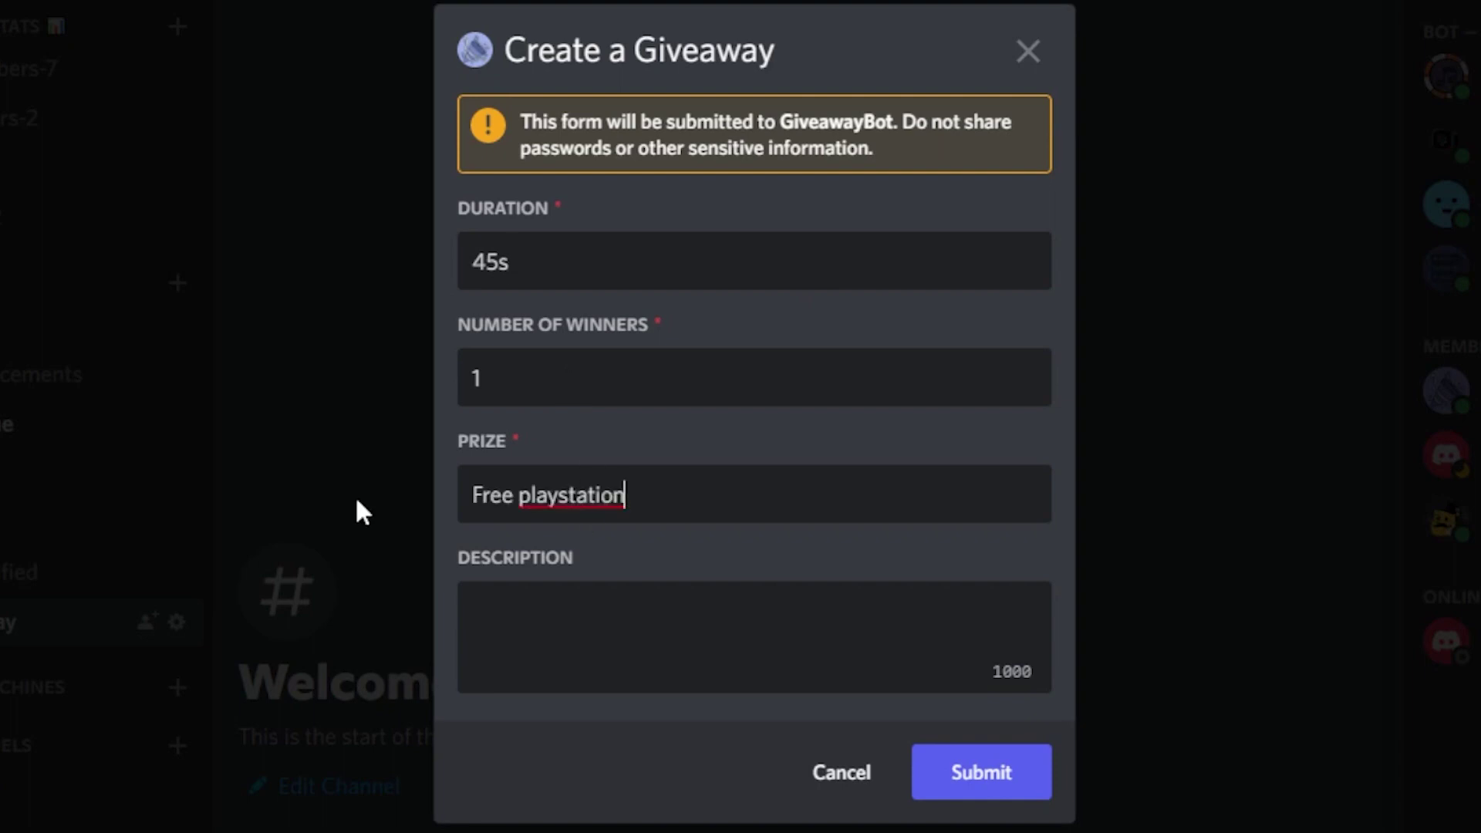
{"action": "key", "text": "BackSpace"}
{"action": "key", "text": "BackSpace"}
{"action": "key", "text": "BackSpace"}
{"action": "key", "text": "BackSpace"}
{"action": "key", "text": "BackSpace"}
{"action": "key", "text": "BackSpace"}
{"action": "key", "text": "BackSpace"}
{"action": "key", "text": "BackSpace"}
{"action": "key", "text": "BackSpace"}
{"action": "key", "text": "BackSpace"}
{"action": "key", "text": "BackSpace"}
{"action": "key", "text": "BackSpace"}
{"action": "key", "text": "BackSpace"}
{"action": "key", "text": "BackSpace"}
{"action": "key", "text": "BackSpace"}
{"action": "key", "text": "BackSpace"}
{"action": "type", "text": "$1"}
{"action": "left_click", "coordinate": [585, 656]}
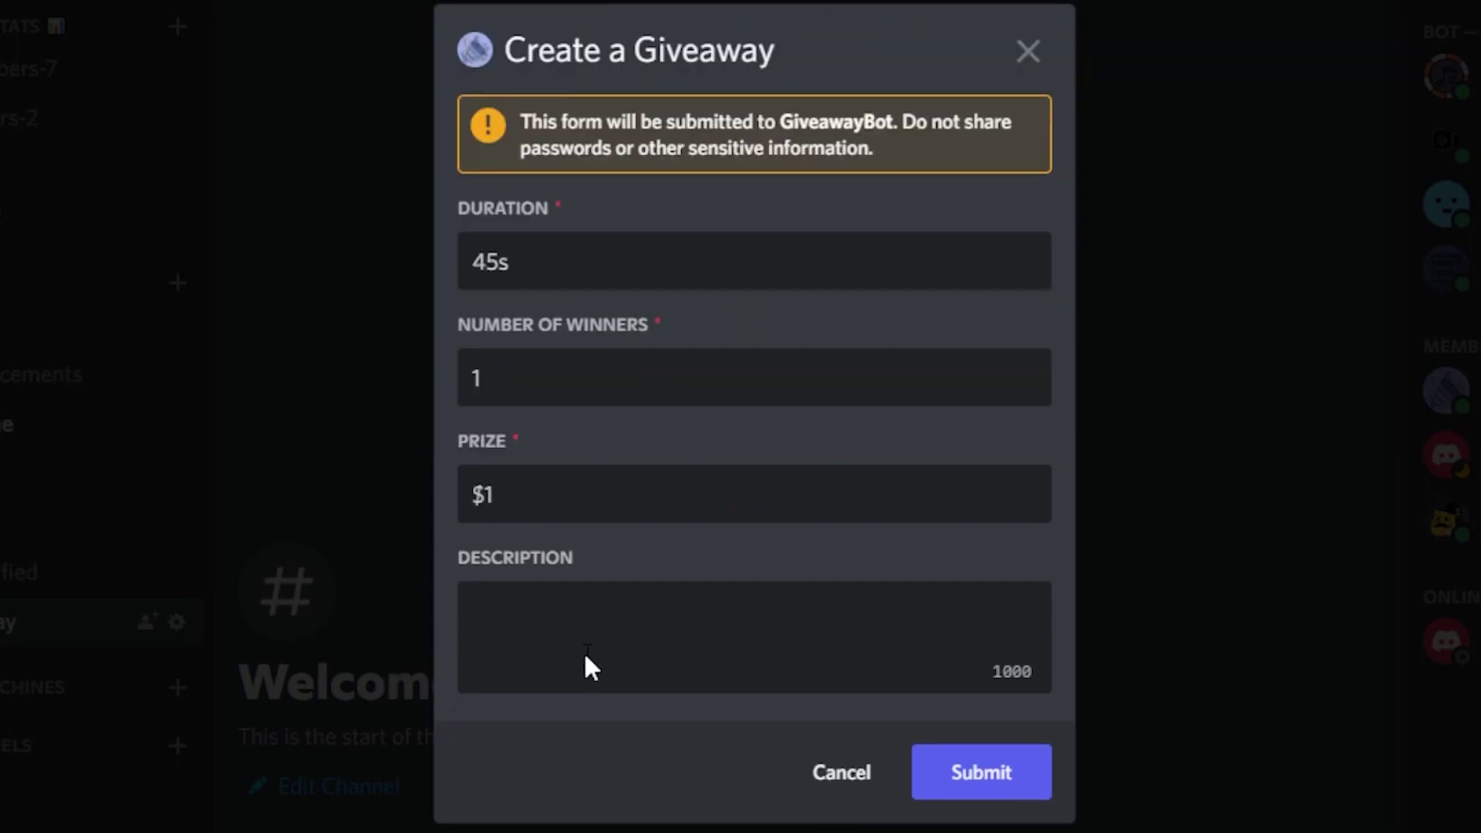
{"action": "type", "text": "This is a description"}
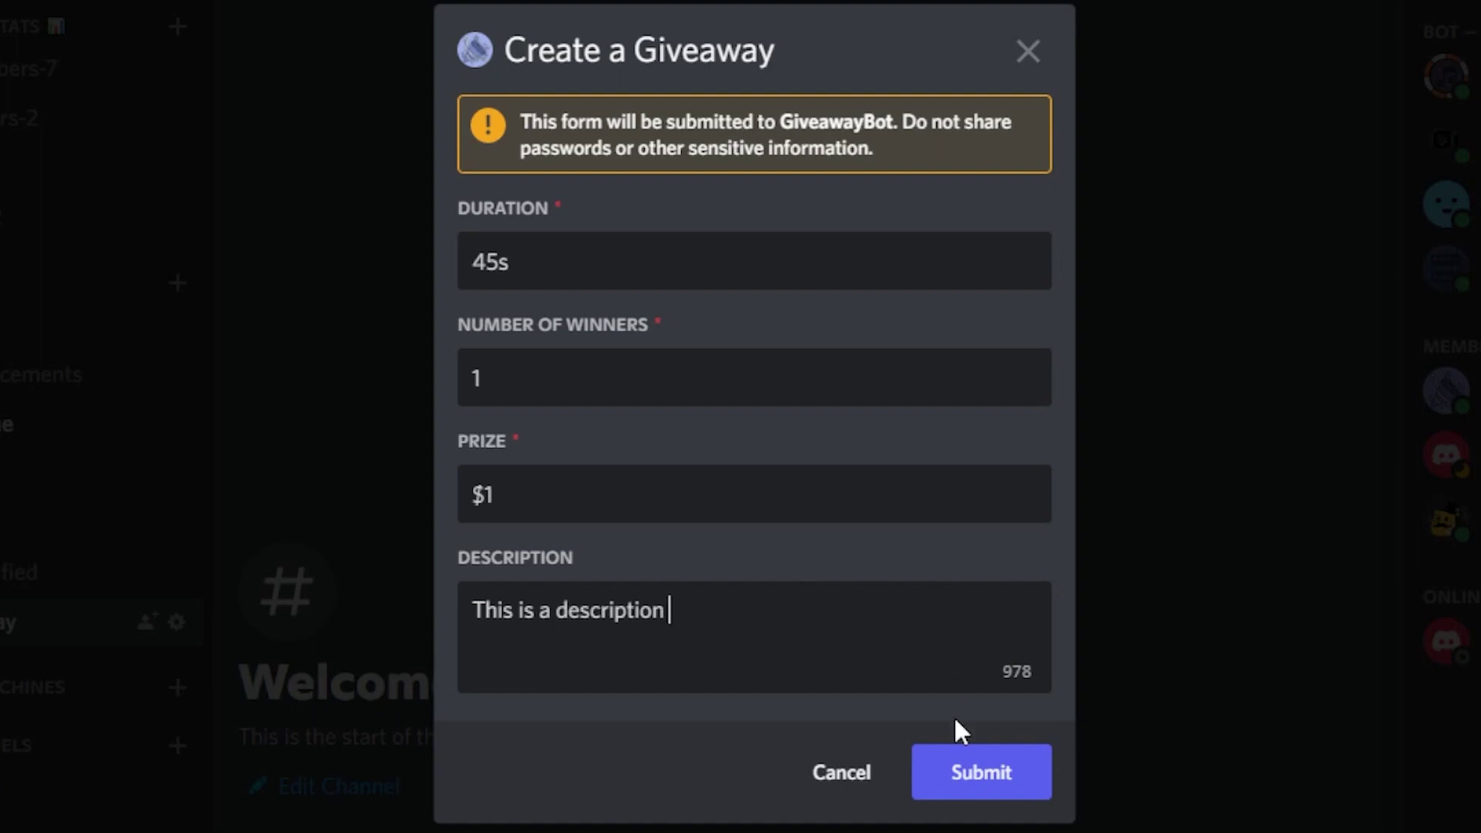
{"action": "left_click", "coordinate": [974, 783]}
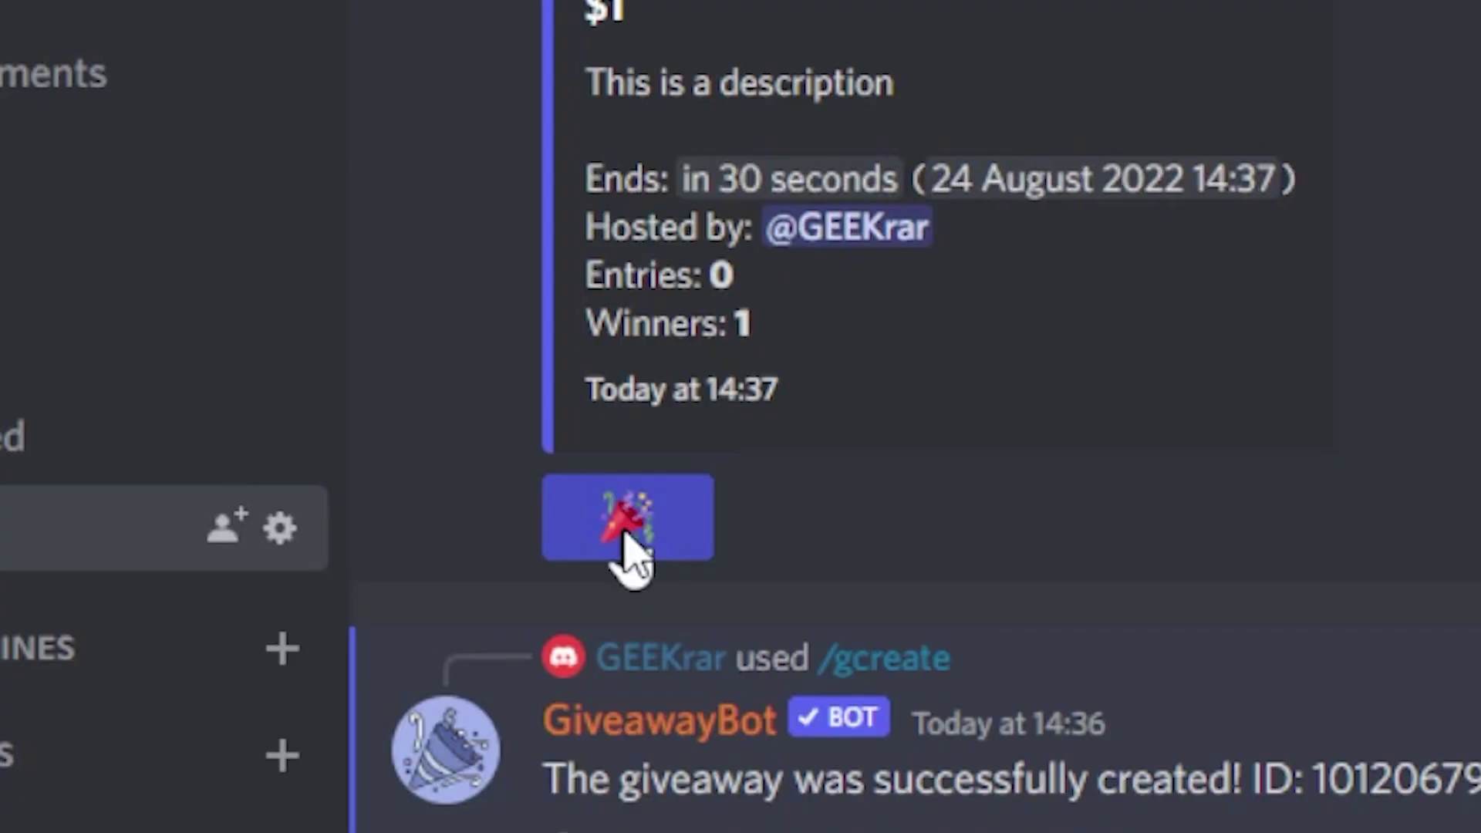
Enter the $1 giveaway, then after it ends open its Giveaway Summary in the browser.
{"action": "left_click", "coordinate": [627, 538]}
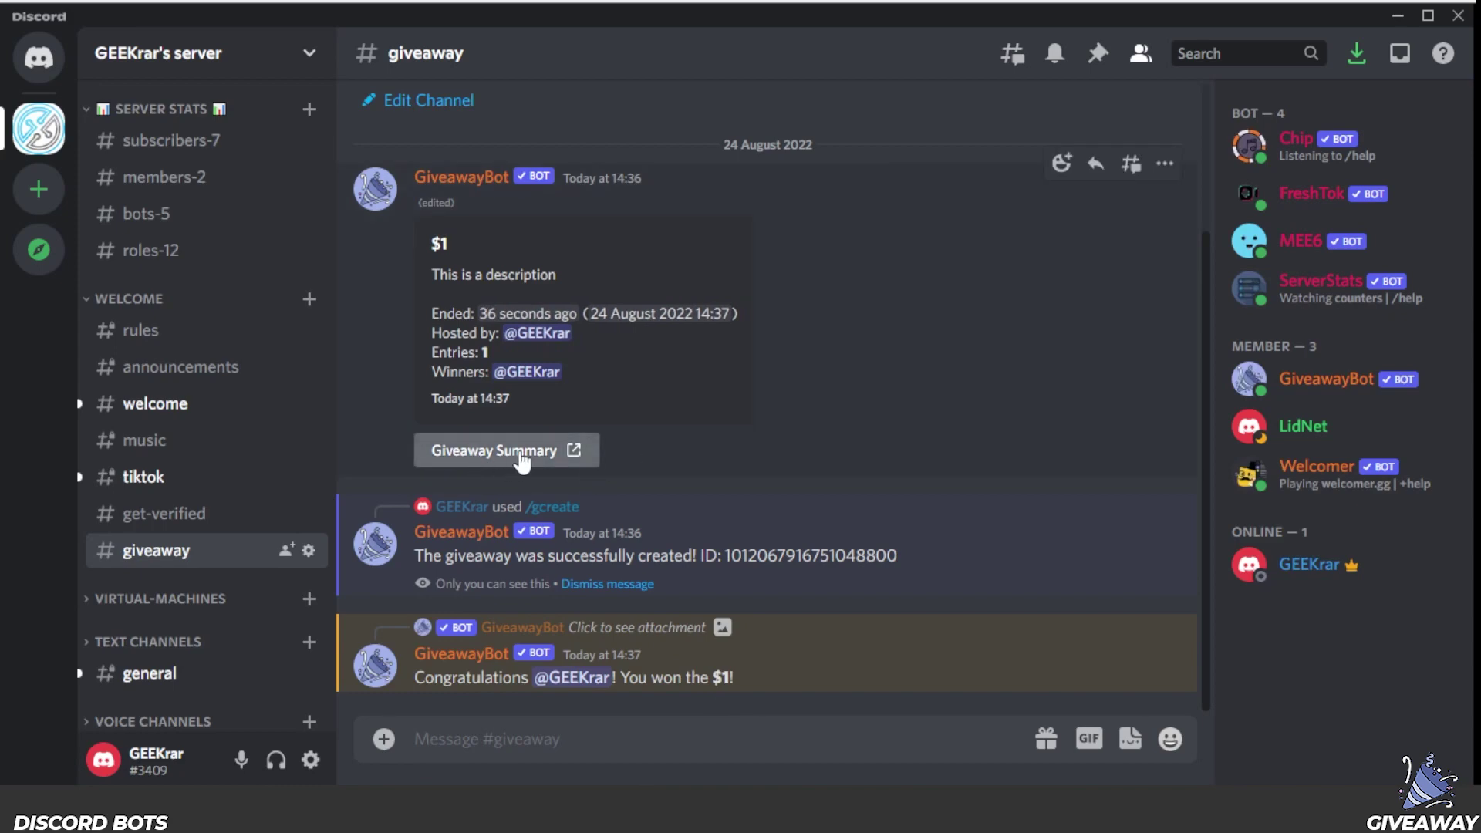
{"action": "left_click", "coordinate": [522, 455]}
{"action": "left_click", "coordinate": [827, 473]}
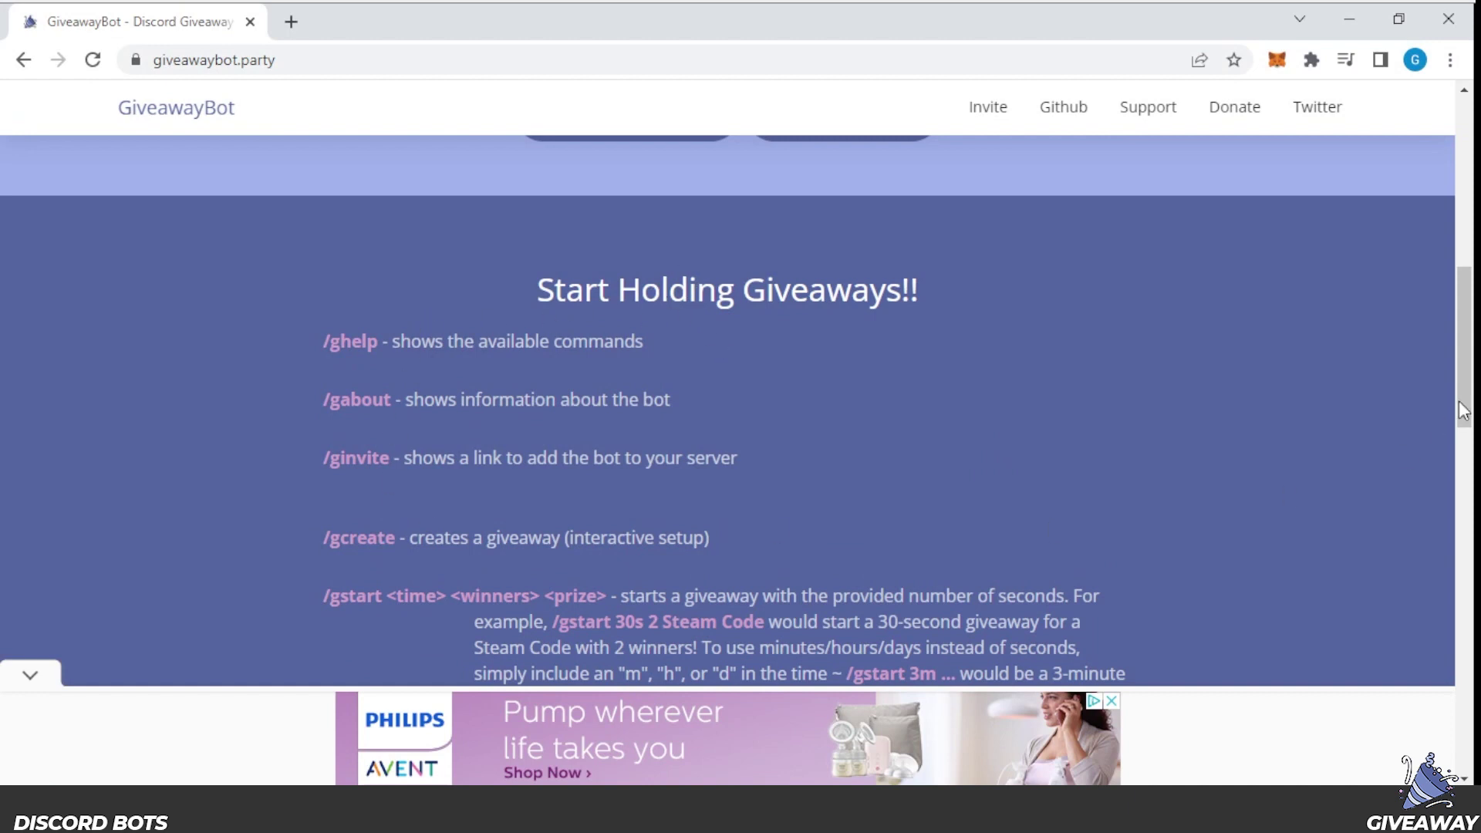
Scroll the GiveawayBot site to the command list showing /gstart and /gend.
{"action": "left_click_drag", "start_coordinate": [1470, 345], "coordinate": [1470, 397]}
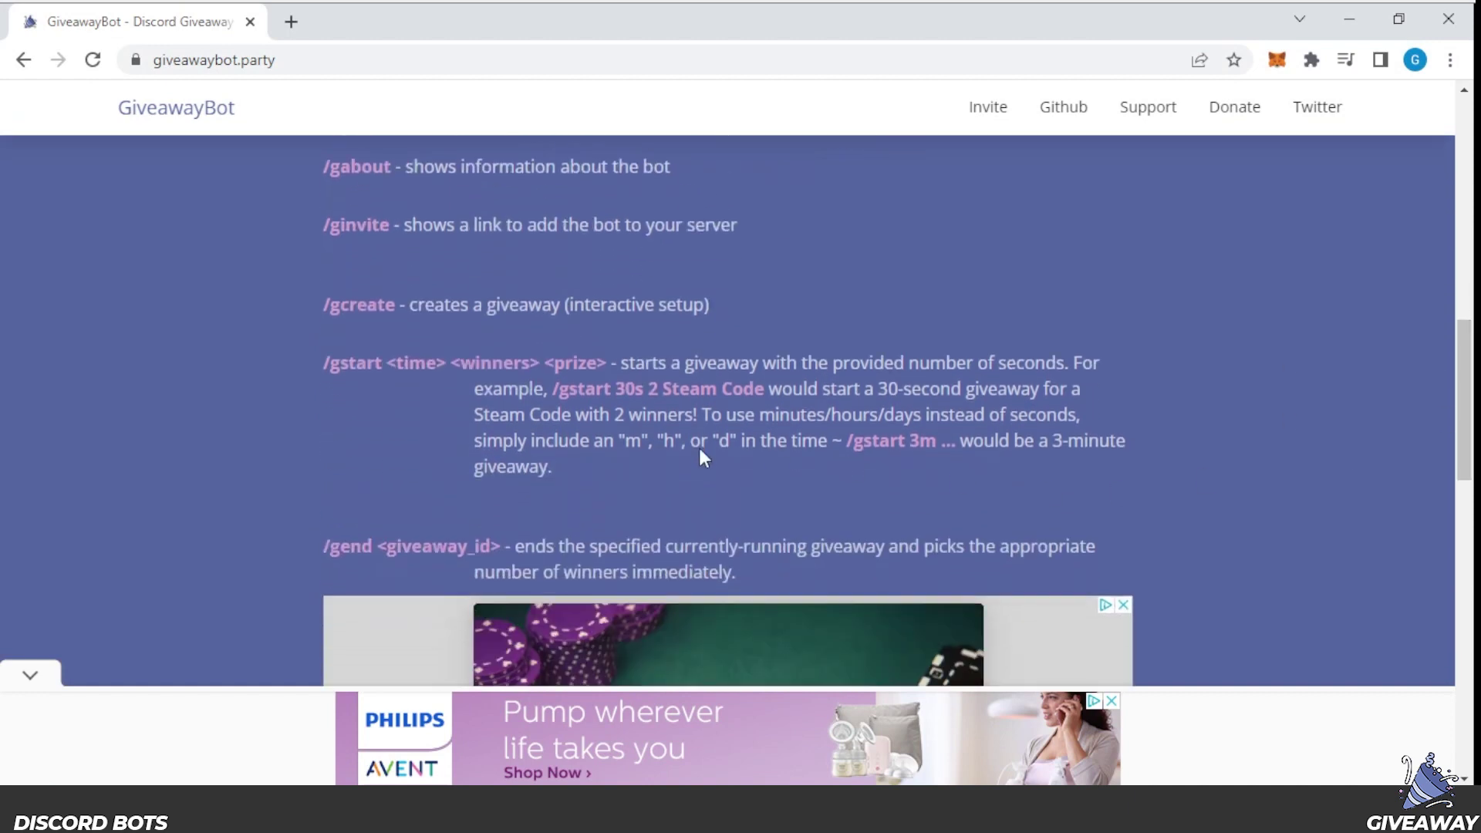